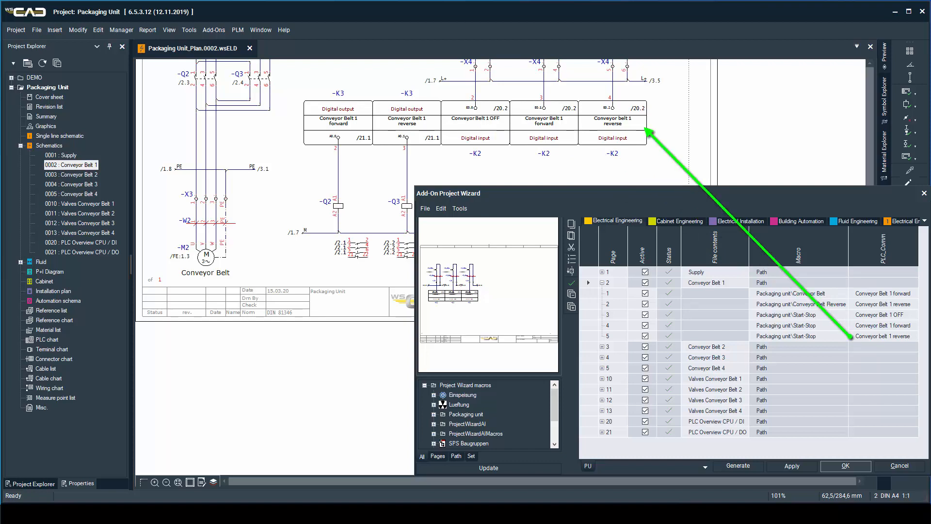
# Step: Export the Project Wizard configuration to the Desktop as the XML file PrjWiz.xml
pyautogui.click(425, 208)
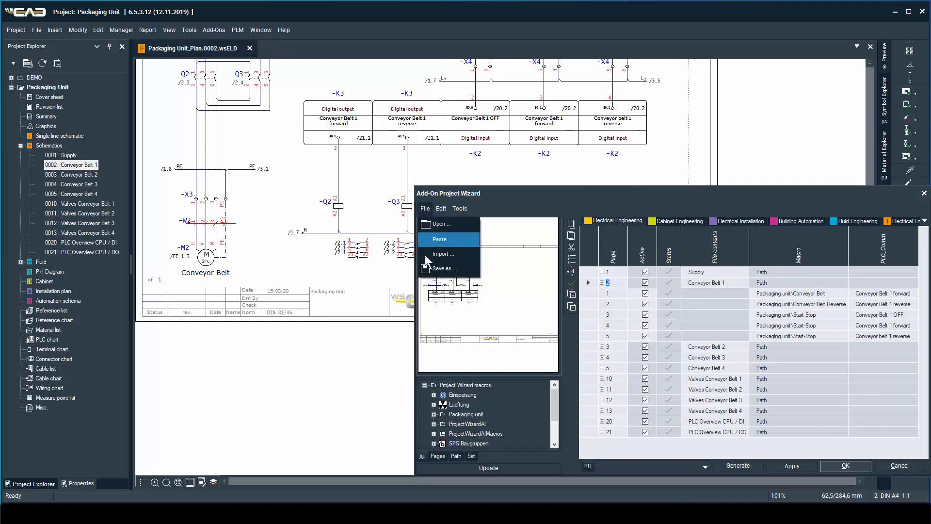
pyautogui.click(437, 268)
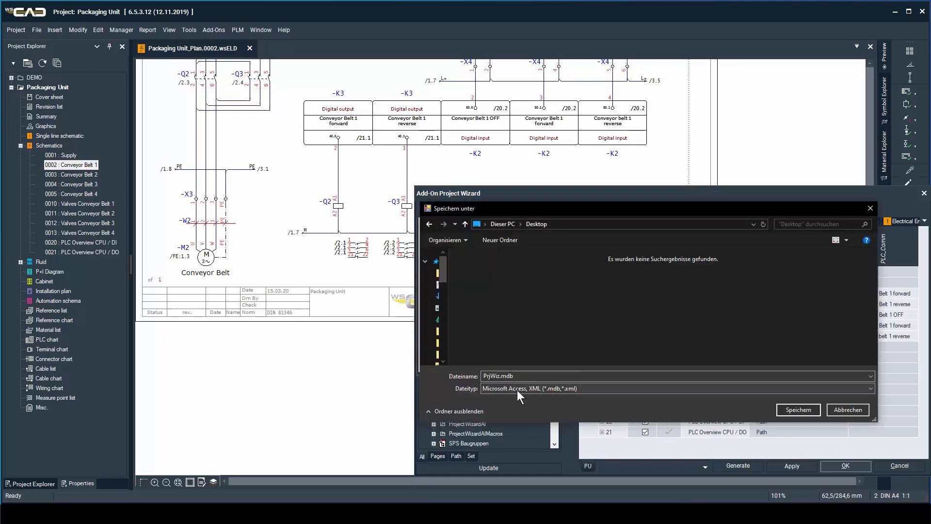
pyautogui.click(518, 390)
pyautogui.click(524, 412)
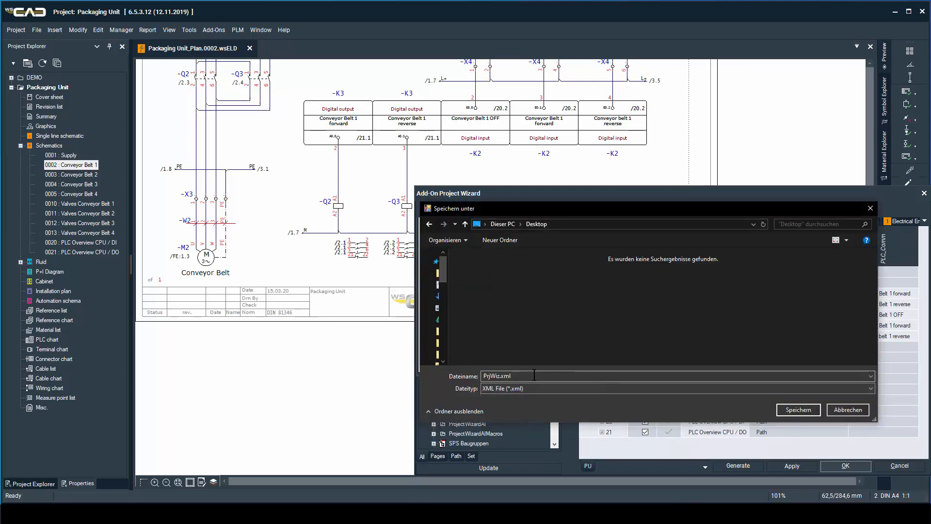
pyautogui.click(794, 410)
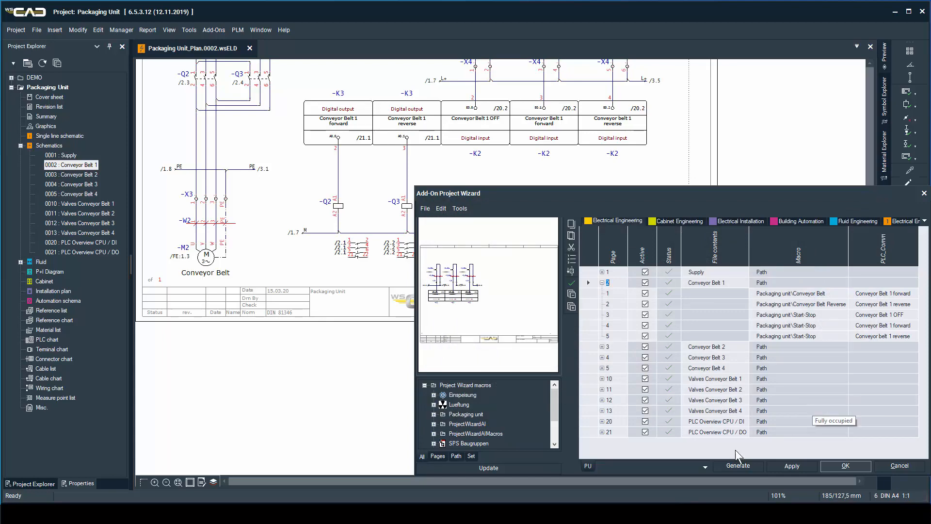
# Step: Switch to PrjWiz.xml in Notepad++ and arrange its window beside the Project Wizard window
pyautogui.click(281, 514)
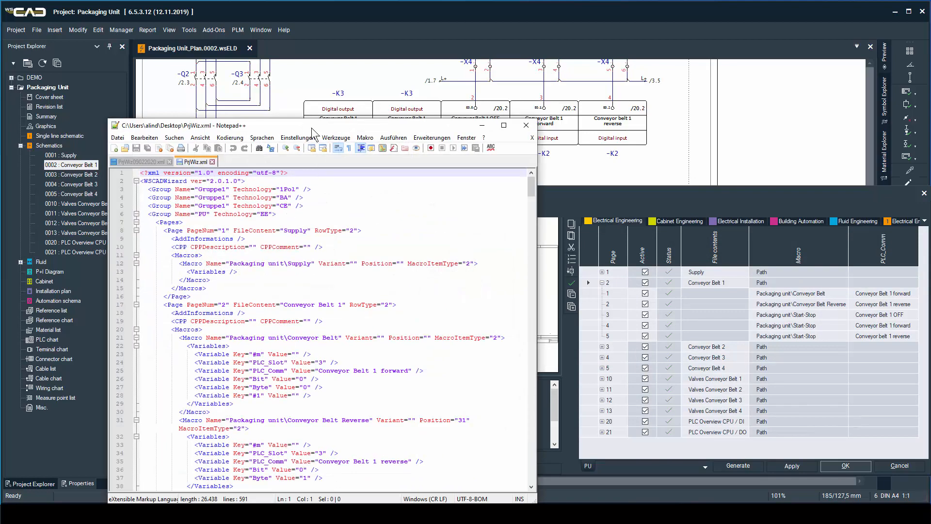
pyautogui.moveTo(311, 124); pyautogui.dragTo(223, 74)
pyautogui.moveTo(594, 194); pyautogui.dragTo(558, 95)
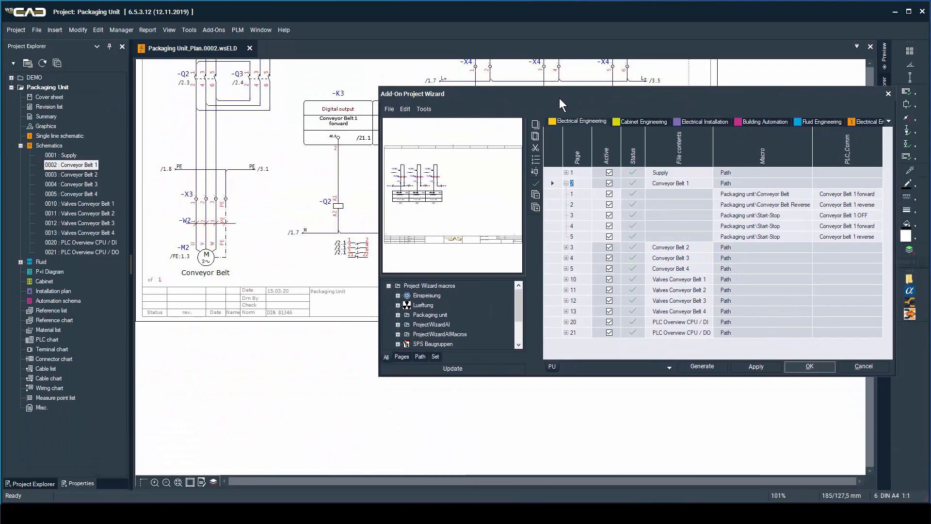
pyautogui.click(281, 515)
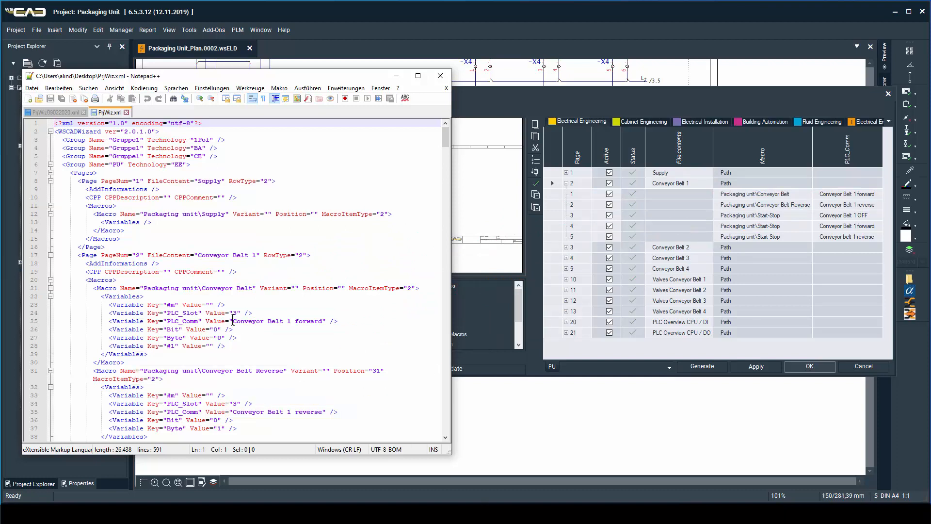
# Step: Replace the PLC_Comm value of page 2's first Conveyor Belt macro with "Hey, look at me!" and save the XML file
pyautogui.moveTo(233, 320); pyautogui.dragTo(322, 321)
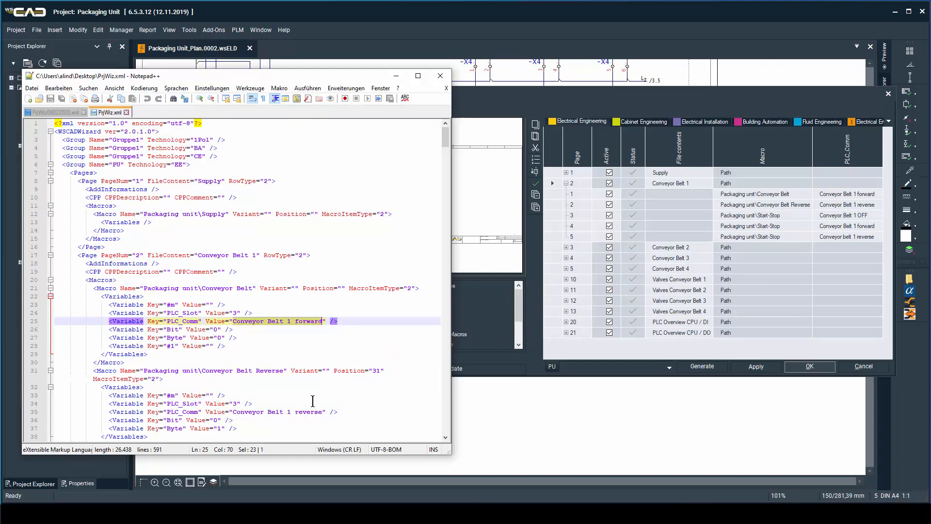
pyautogui.write('Hey, look at me!')
pyautogui.click(312, 402)
pyautogui.hotkey('ctrl', 's')
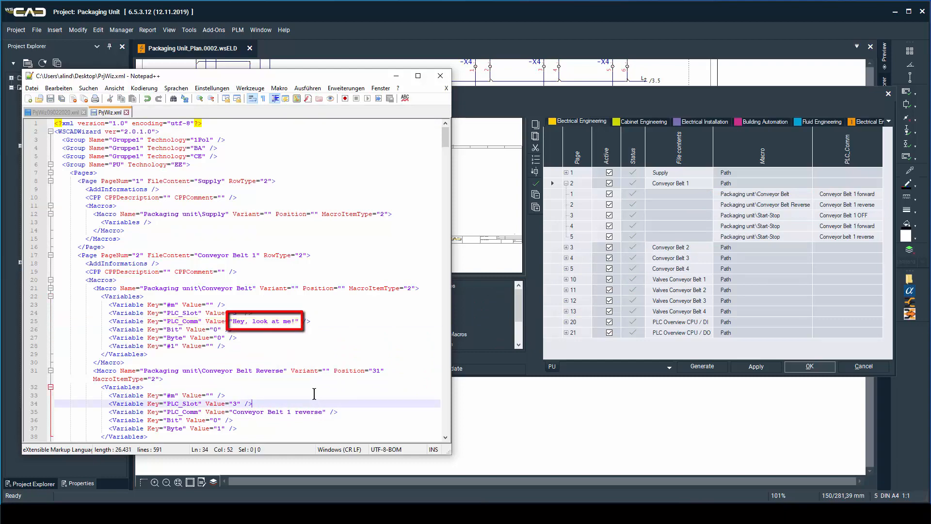
# Step: Import PrjWiz.xml into the Project Wizard with conflicts set to Overwrite, and expand page 2 to check its first macro's PLC comment
pyautogui.click(395, 78)
pyautogui.click(391, 108)
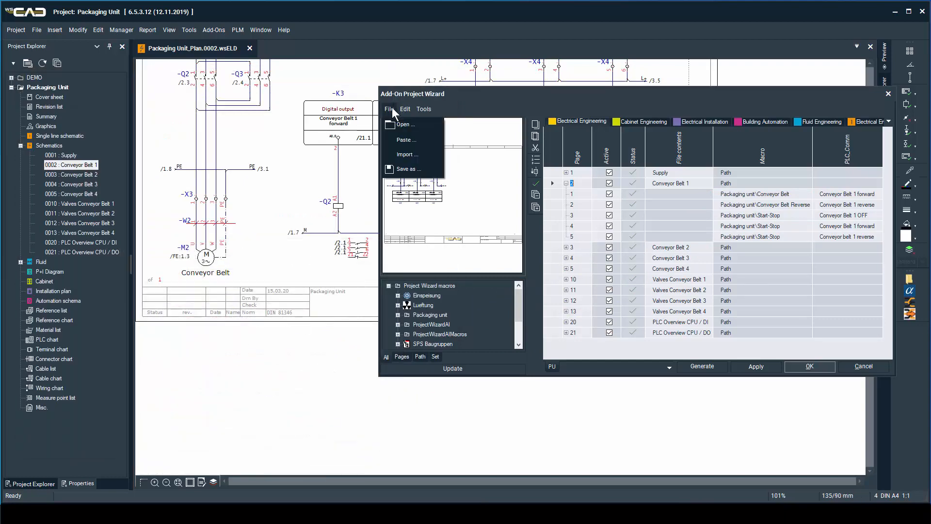
pyautogui.click(405, 153)
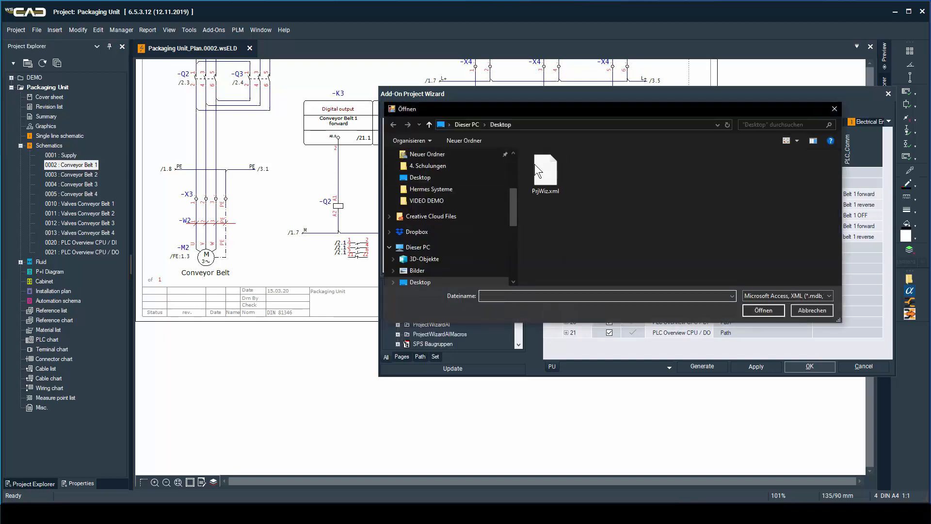
pyautogui.doubleClick(543, 164)
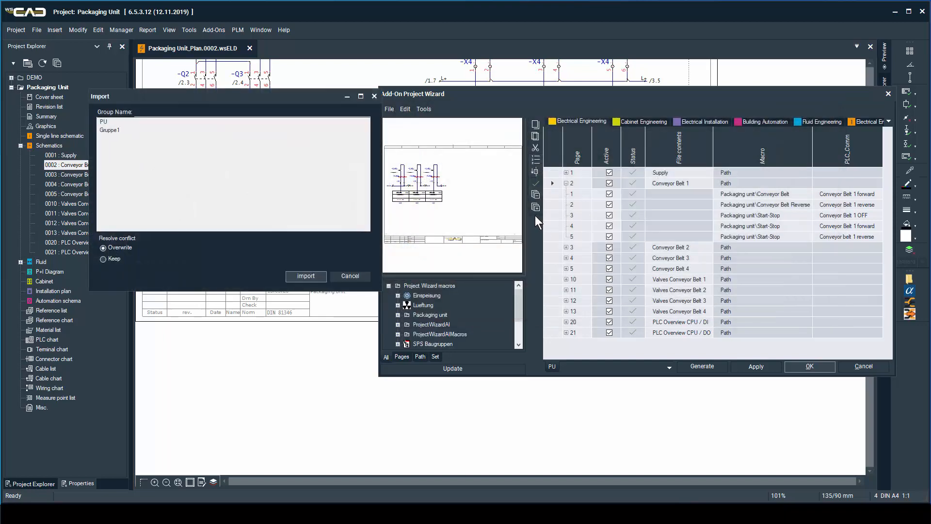
pyautogui.click(294, 275)
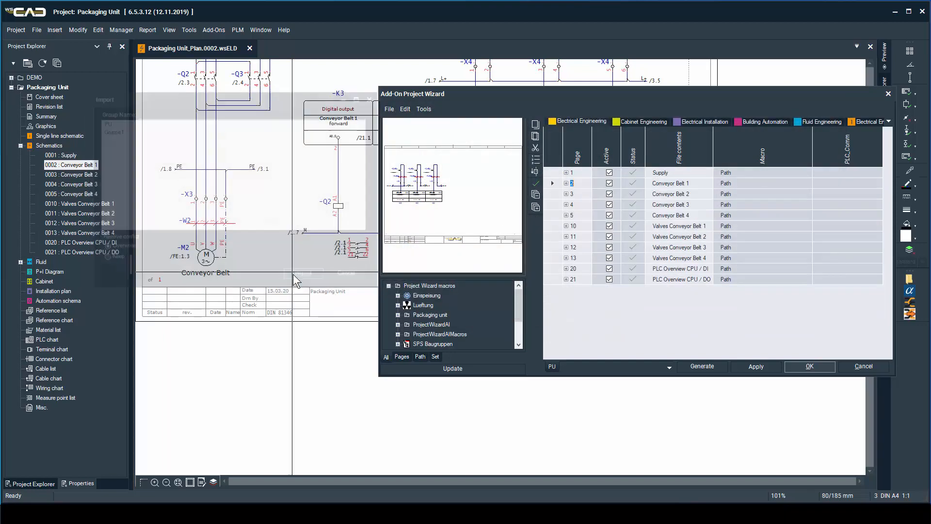
pyautogui.click(566, 184)
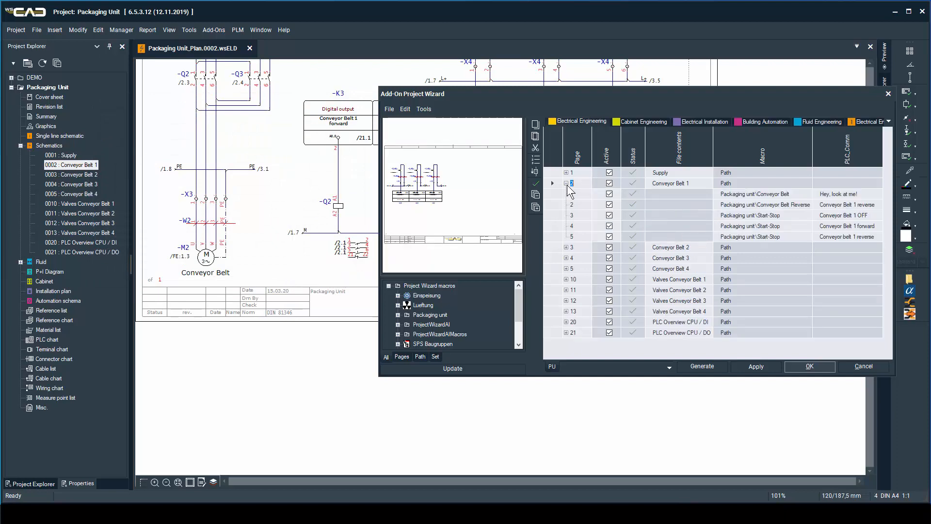
pyautogui.click(844, 195)
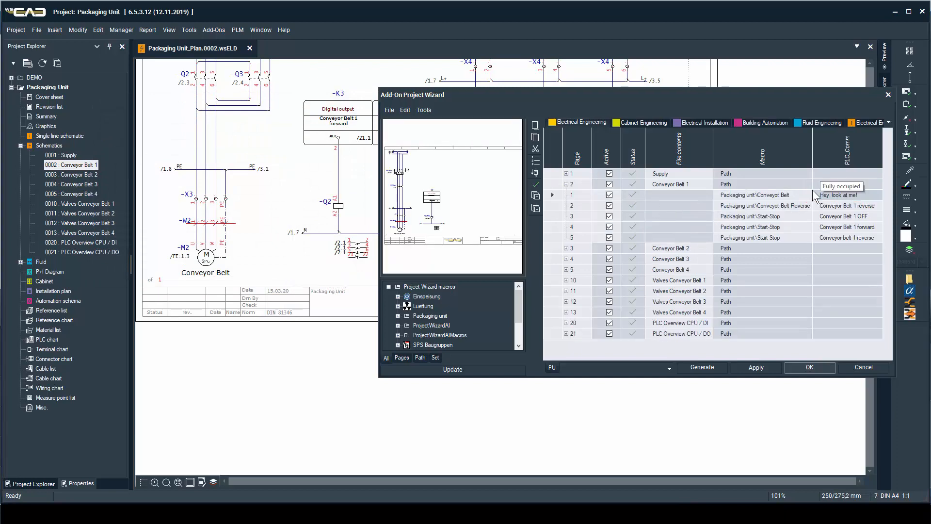
# Step: Generate the project from the PU group, close the wizard and view the PLC outputs on schematic page 0002 Conveyor Belt 1
pyautogui.click(703, 368)
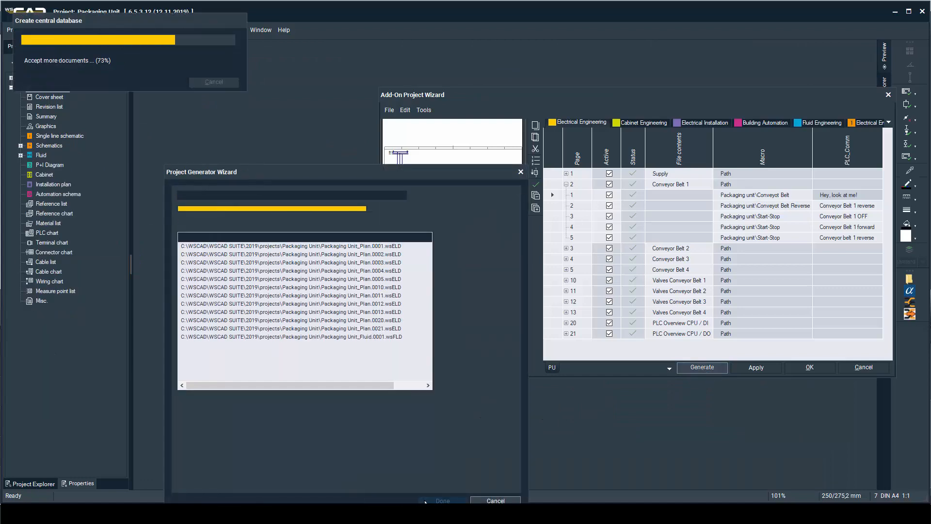
pyautogui.click(426, 502)
pyautogui.click(824, 368)
pyautogui.doubleClick(77, 166)
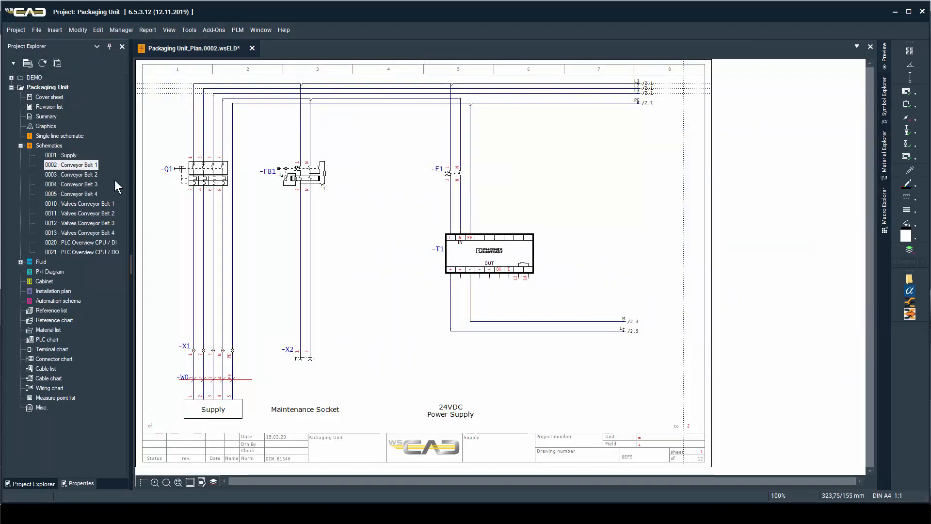
pyautogui.scroll(3, 436, 272)
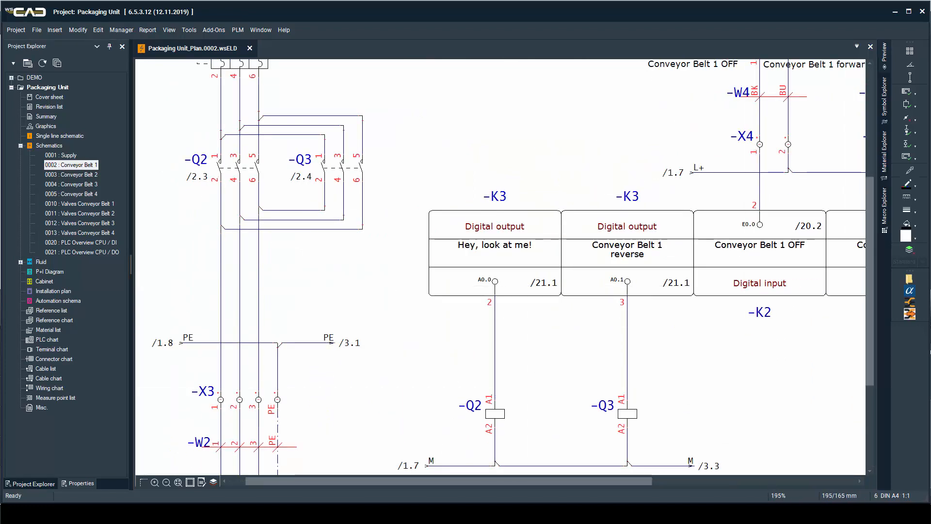
# Step: Switch to the AI Configurator PU workbook in Excel, enter PackagingUnitPU as project name and set the number of conveyor belts to 4
pyautogui.hotkey('alt', 'Tab')
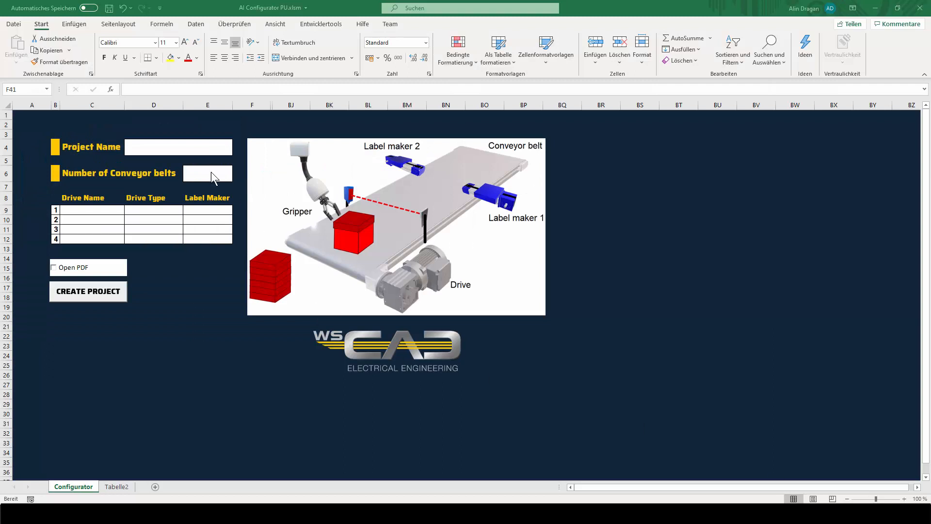
pyautogui.click(137, 148)
pyautogui.click(137, 148)
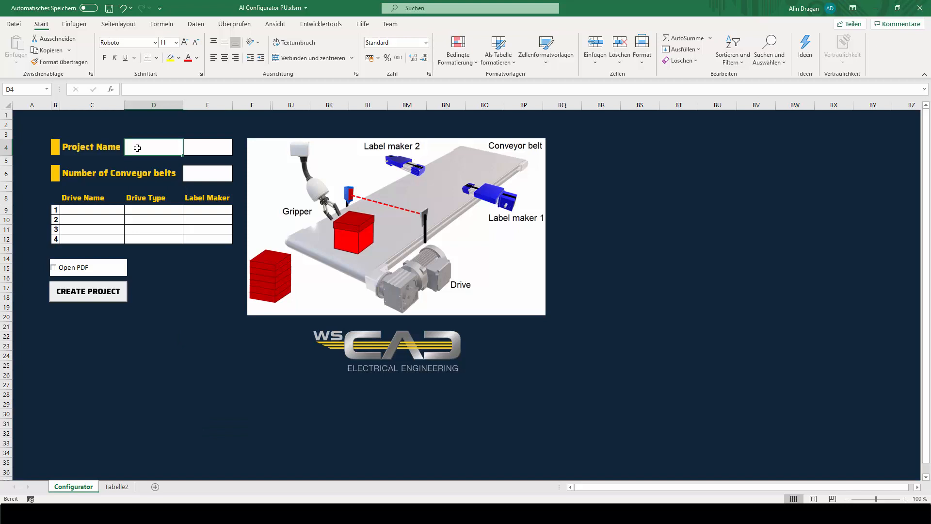
pyautogui.write('PackagingUnitPU')
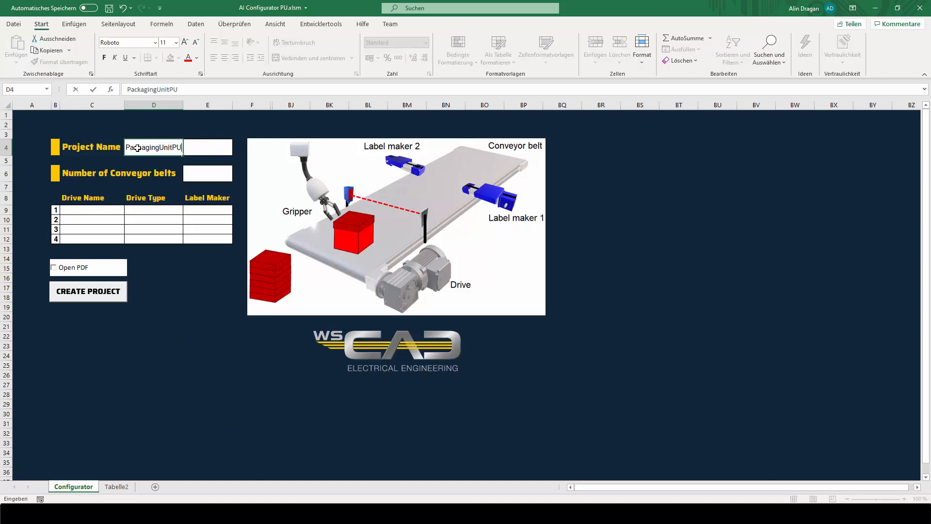
pyautogui.click(228, 175)
pyautogui.click(238, 178)
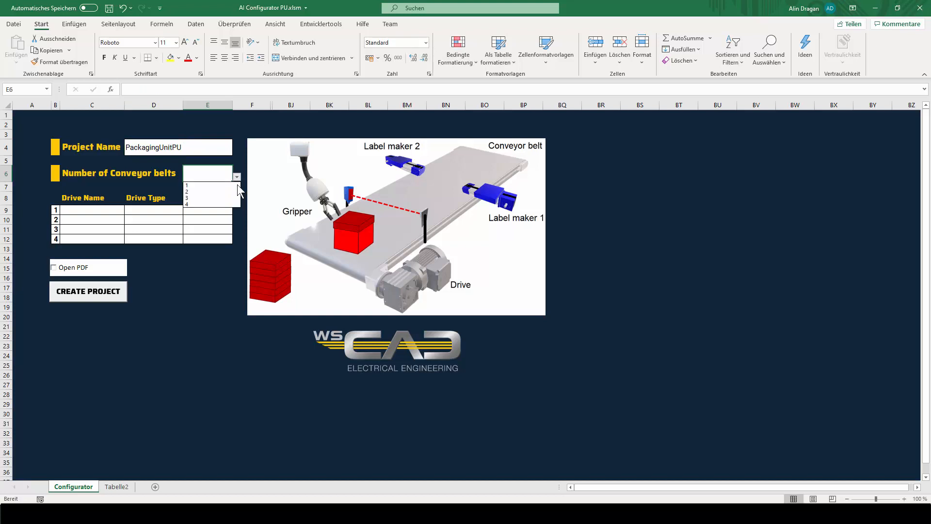
pyautogui.click(226, 205)
# Step: Set the drive type to Forward for Conveyor Belts 1, 3 and 4 and to Forward/Reverse for Conveyor Belt 2
pyautogui.click(187, 210)
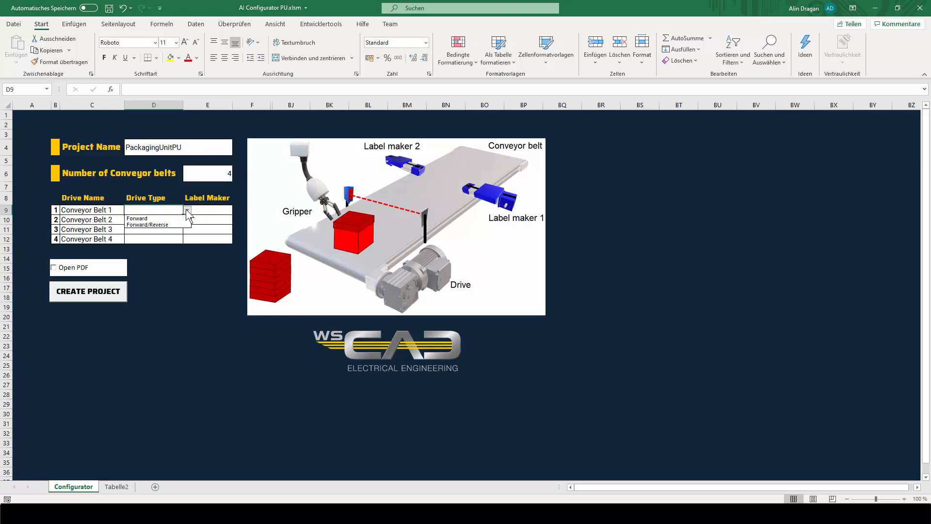
pyautogui.click(181, 219)
pyautogui.click(181, 221)
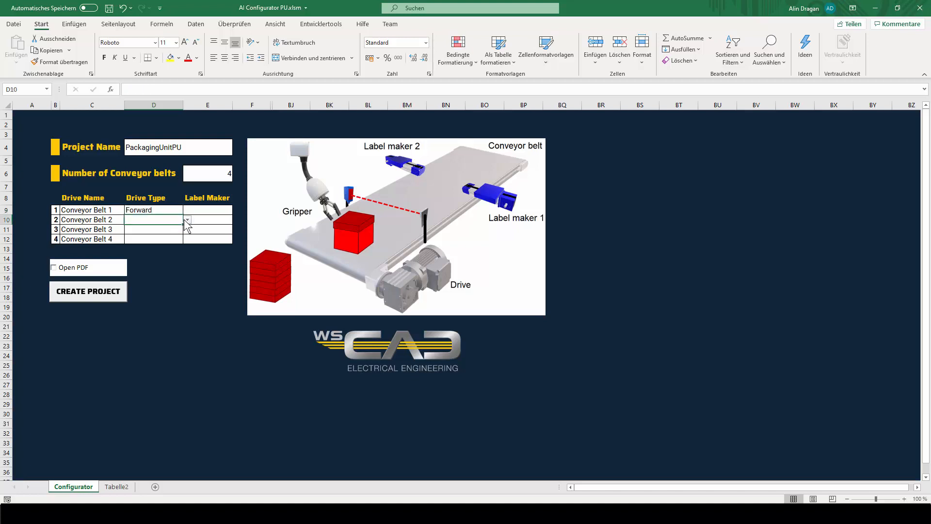
pyautogui.click(187, 220)
pyautogui.click(181, 234)
pyautogui.click(177, 231)
pyautogui.click(188, 230)
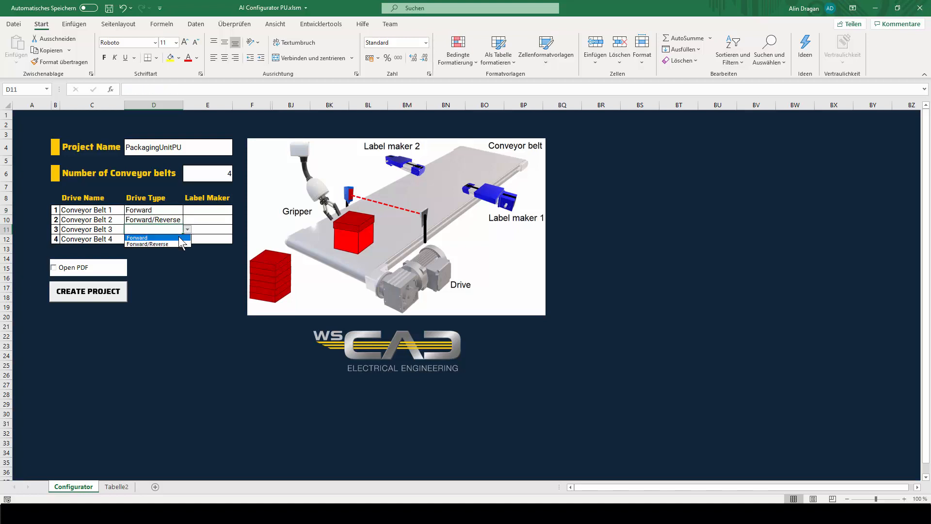
pyautogui.click(178, 237)
pyautogui.click(179, 241)
pyautogui.click(187, 240)
pyautogui.click(180, 247)
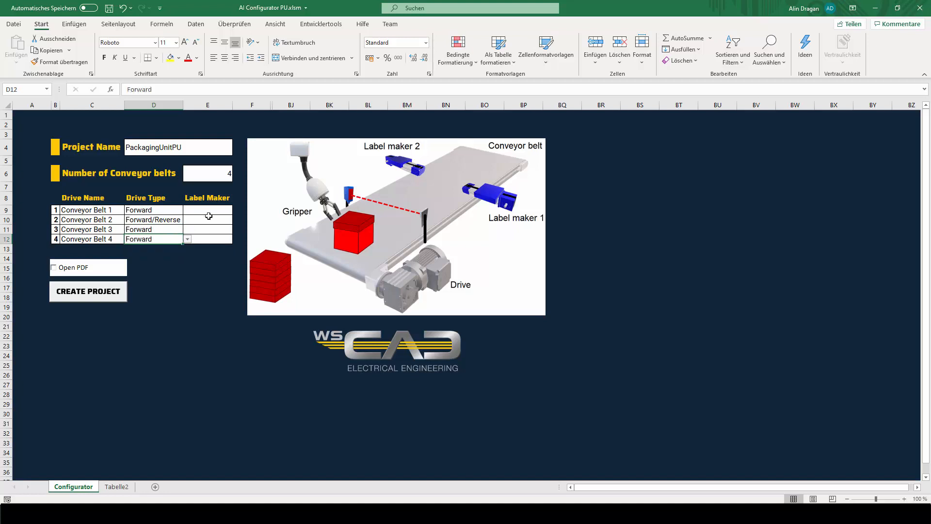
# Step: Set the label maker count to 1 for Conveyor Belts 1, 2 and 4 and to 2 for Conveyor Belt 3
pyautogui.click(226, 208)
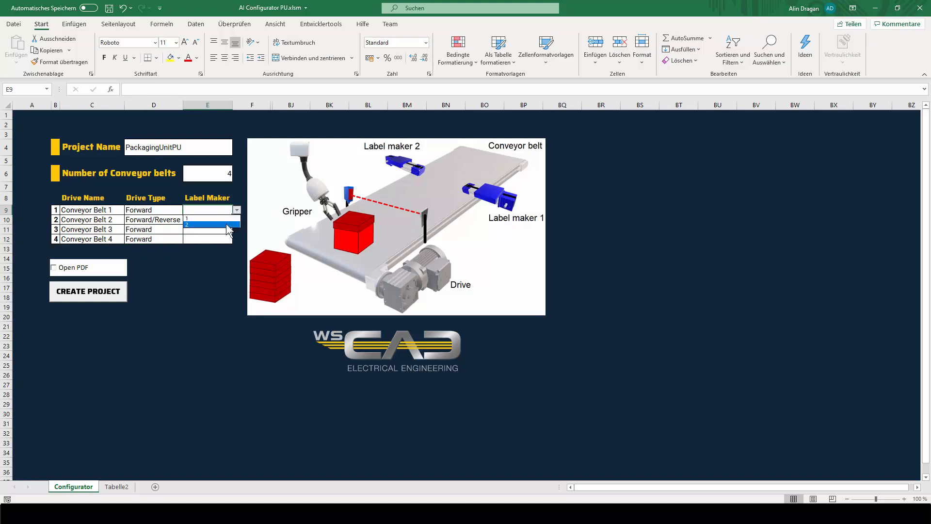
pyautogui.click(226, 220)
pyautogui.click(226, 220)
pyautogui.click(236, 221)
pyautogui.click(226, 229)
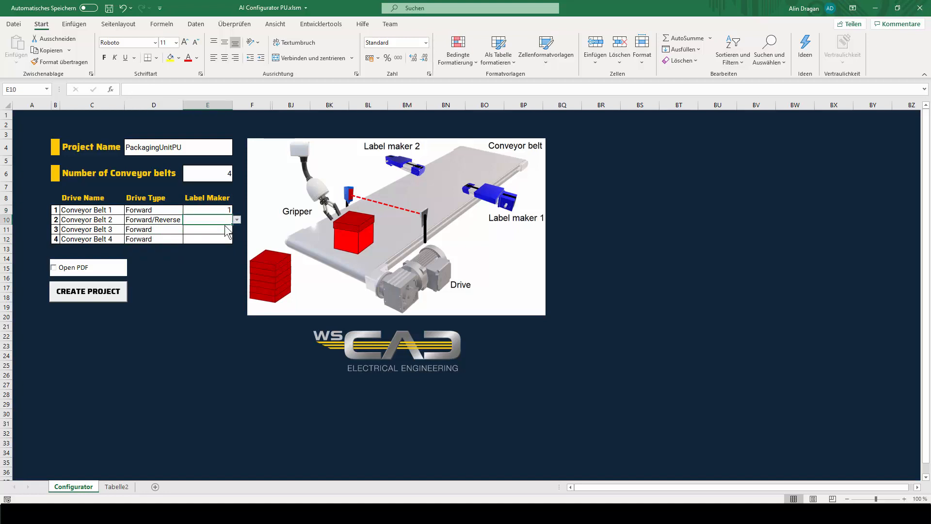
pyautogui.click(216, 229)
pyautogui.click(237, 228)
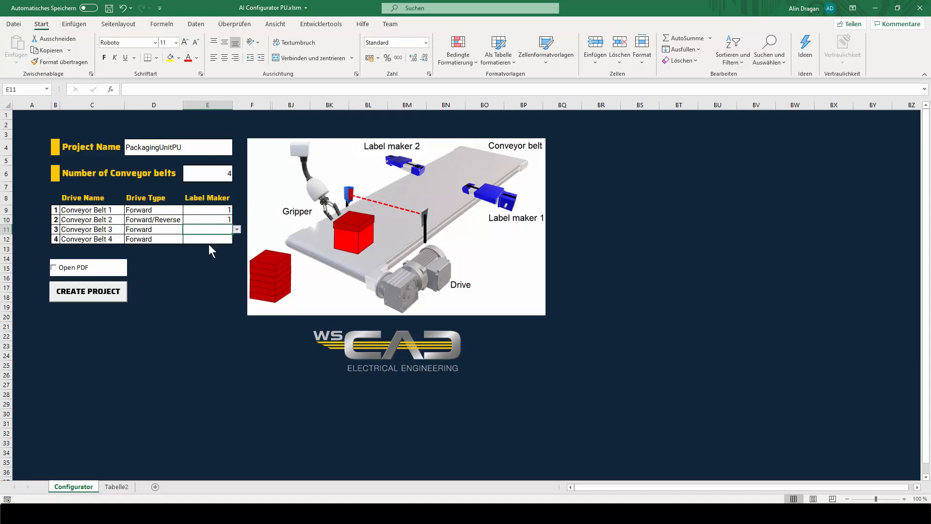
pyautogui.click(209, 244)
pyautogui.click(228, 239)
pyautogui.click(237, 239)
pyautogui.click(228, 247)
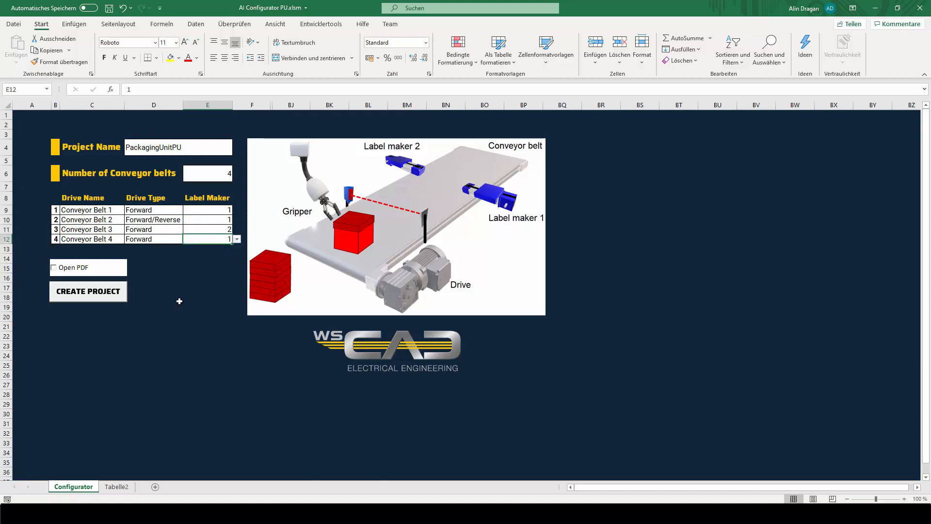
# Step: Restore the Excel window to a smaller size, create the configured project and refresh the project list in WSCAD
pyautogui.click(898, 8)
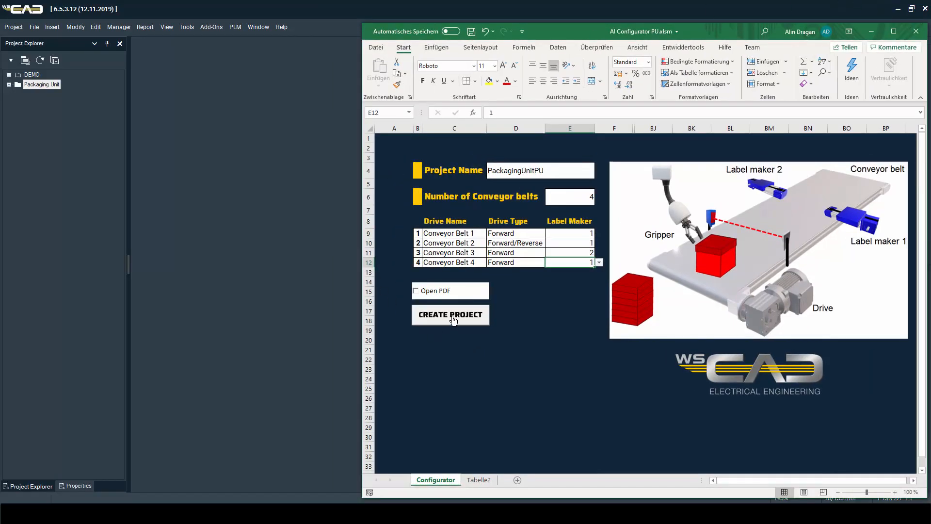
pyautogui.click(452, 316)
pyautogui.click(246, 172)
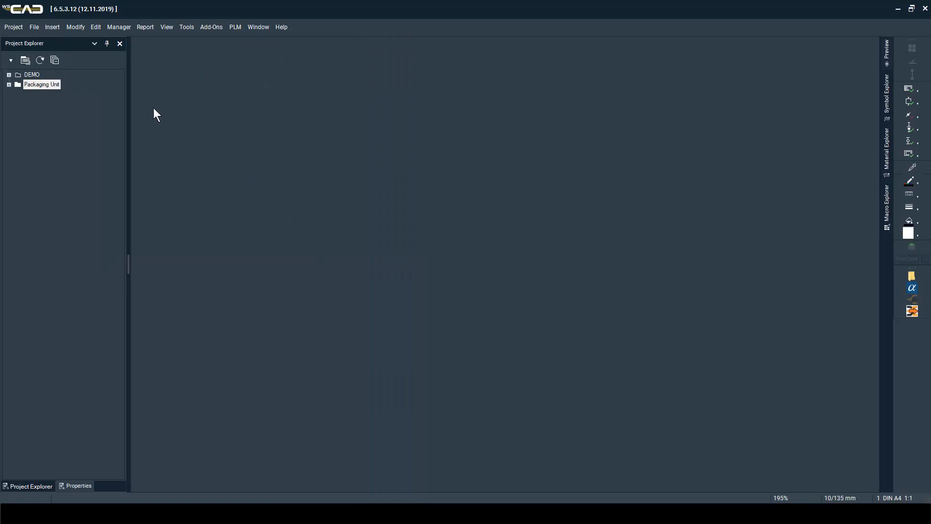
pyautogui.click(42, 61)
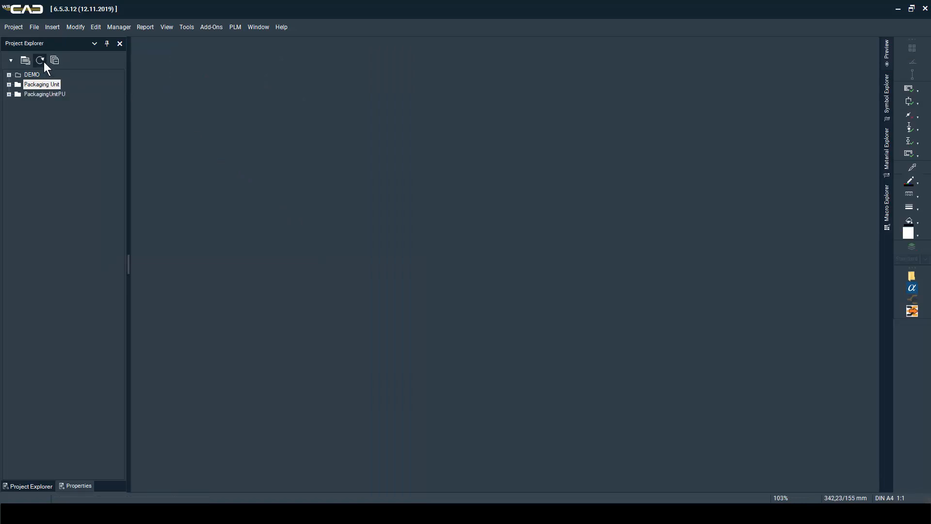
# Step: Open the PackagingUnitPU project and display its schematic page 0002 Conveyor Belt 1
pyautogui.click(42, 95)
pyautogui.click(9, 94)
pyautogui.rightClick(25, 94)
pyautogui.click(54, 115)
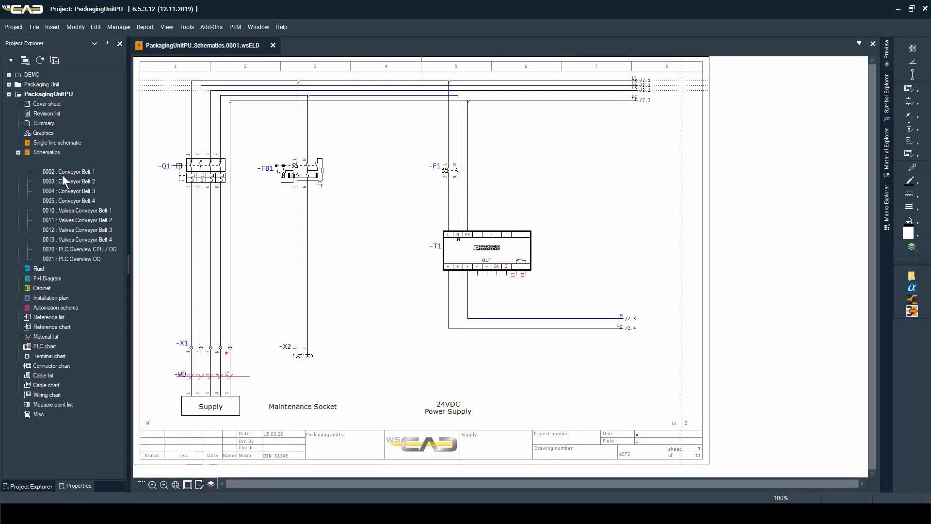
pyautogui.doubleClick(62, 174)
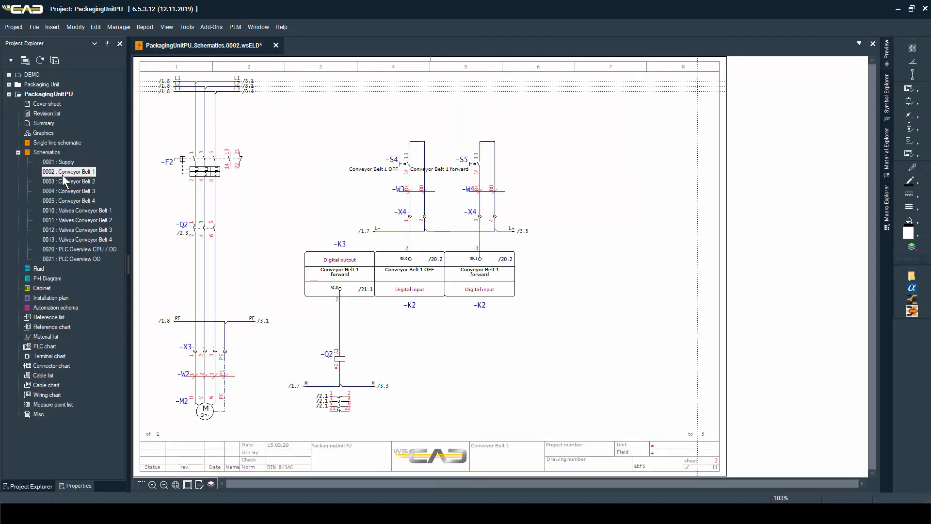
# Step: Look through the PackagingUnitPU schematics from Conveyor Belt 2 to page 0010 Valves Conveyor Belt 1, and close WSCAD to return to Excel
pyautogui.press('pagedown')
pyautogui.press('pagedown')
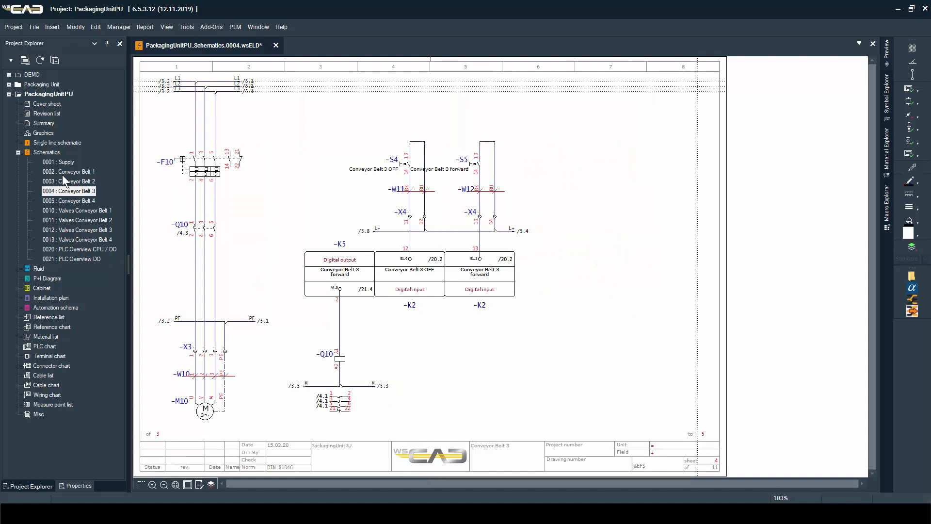
pyautogui.press('pagedown')
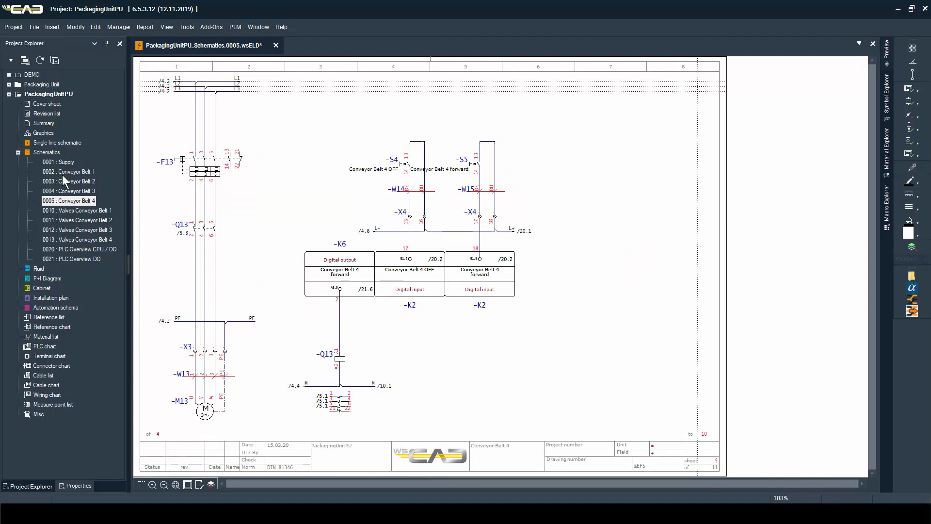
pyautogui.press('pagedown')
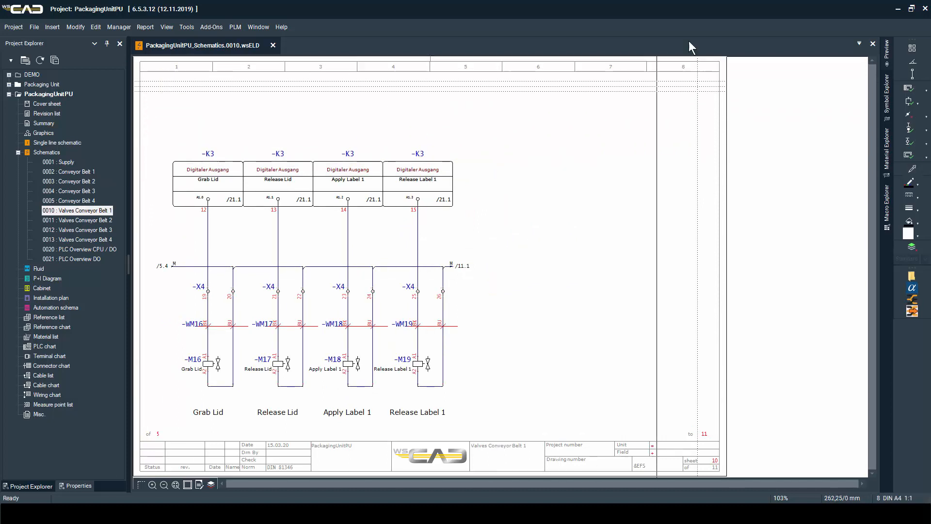
pyautogui.click(926, 10)
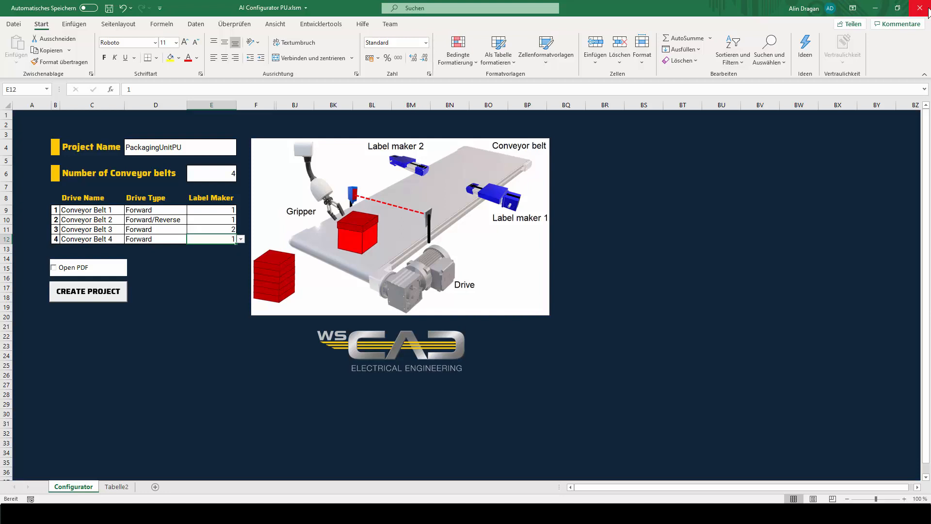
# Step: Change the project name in the Excel configurator to PackagingUnitPU2
pyautogui.click(229, 150)
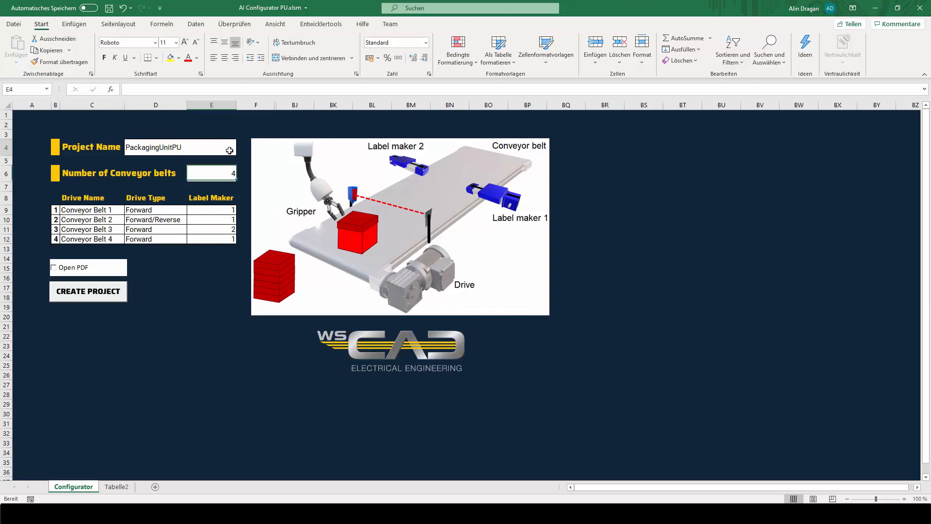
pyautogui.doubleClick(185, 147)
pyautogui.write('2')
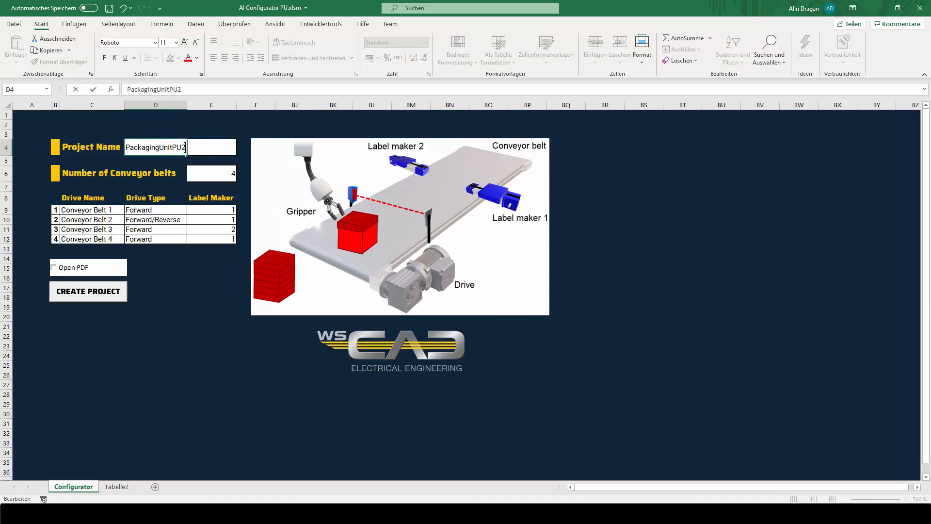
# Step: Set the number of conveyor belts to 2 and clear the drive type and label maker entries of rows 3 and 4
pyautogui.click(218, 173)
pyautogui.click(240, 177)
pyautogui.click(214, 191)
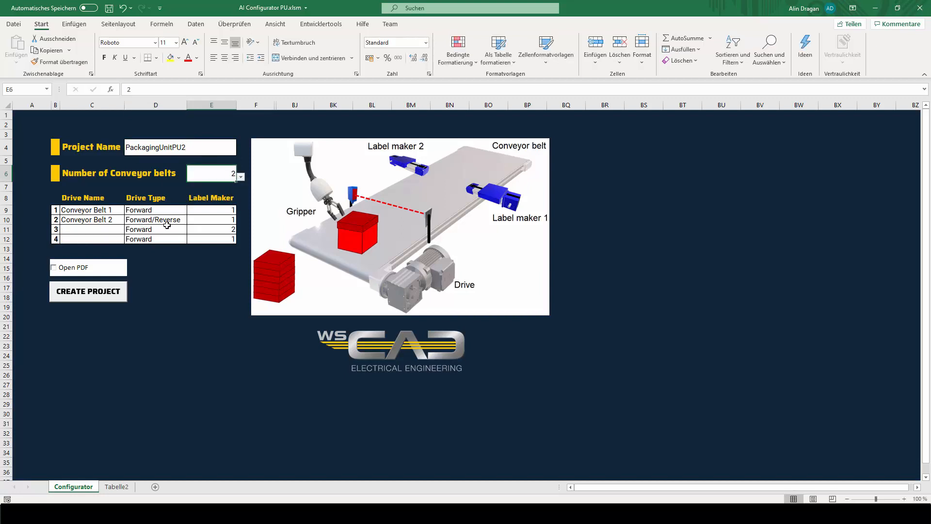
pyautogui.moveTo(167, 224); pyautogui.dragTo(211, 243)
pyautogui.press('Delete')
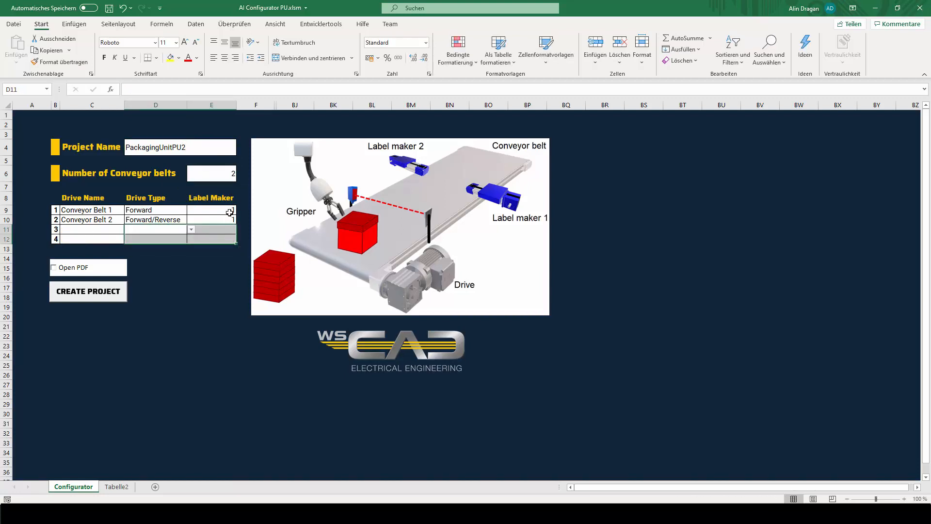
# Step: Set the label maker count to 2 for both Conveyor Belt 1 and Conveyor Belt 2
pyautogui.click(223, 209)
pyautogui.click(241, 210)
pyautogui.click(232, 219)
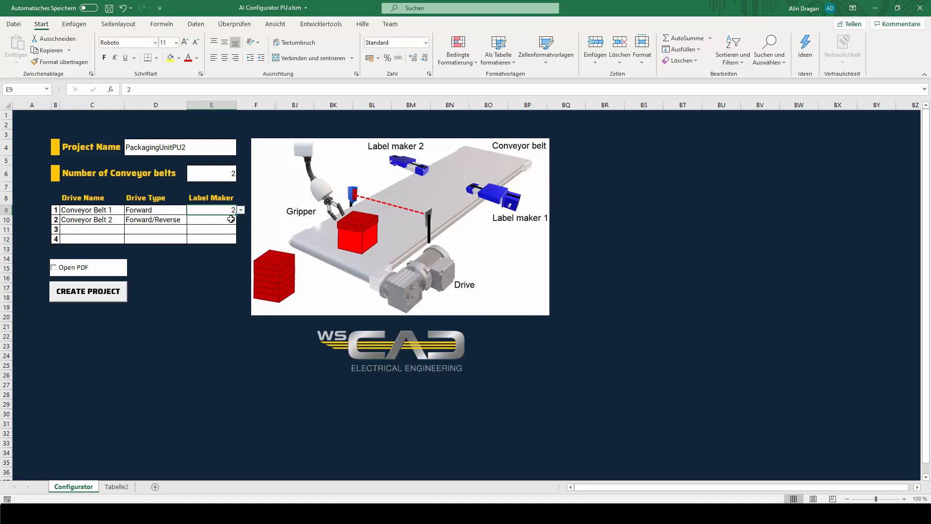
pyautogui.click(232, 220)
pyautogui.click(241, 220)
pyautogui.click(226, 237)
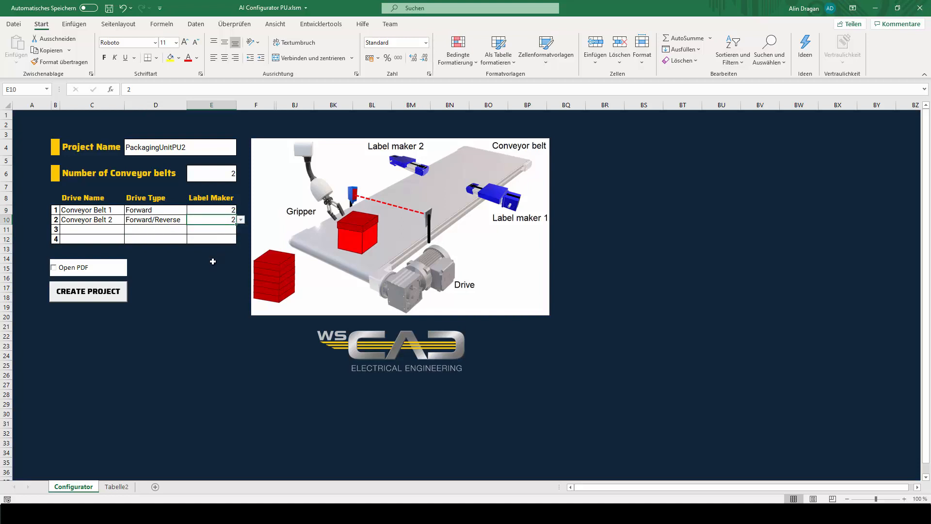
pyautogui.click(208, 259)
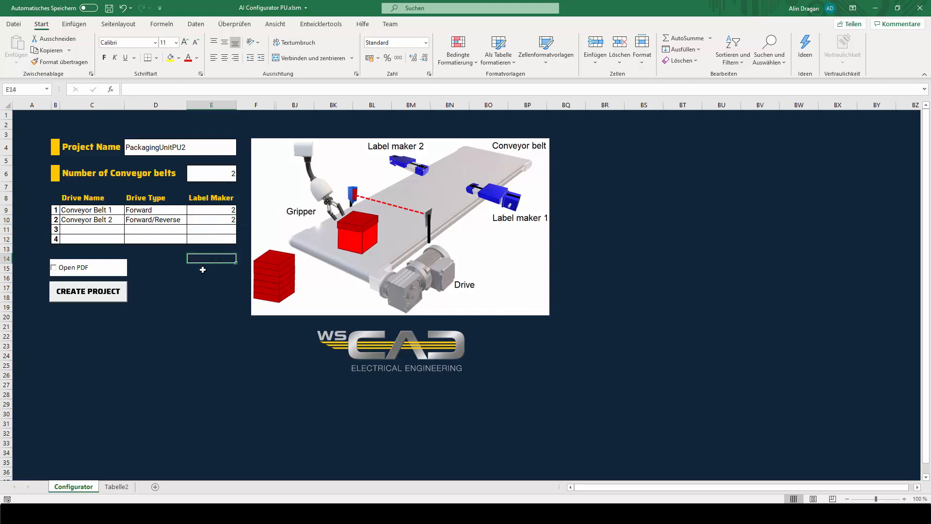
pyautogui.click(228, 219)
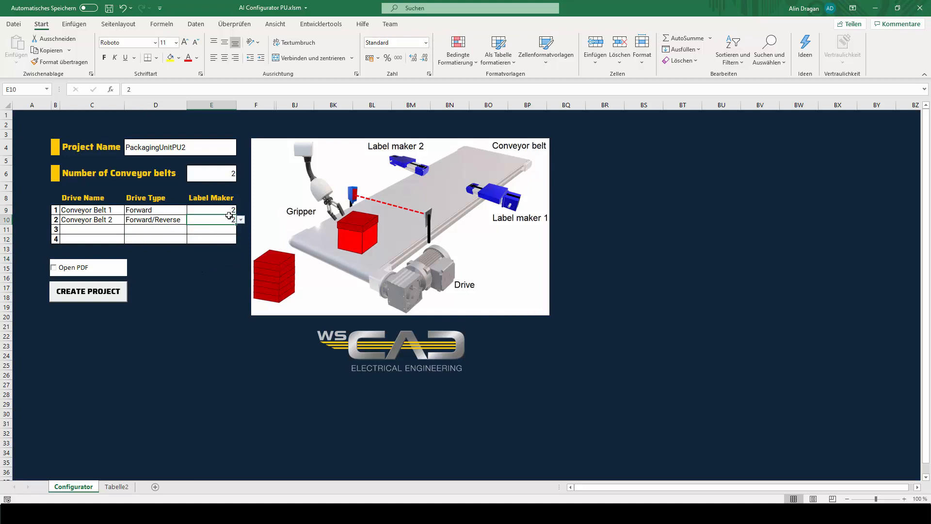
# Step: Create the PackagingUnitPU2 project with the Open PDF option enabled and maximize the window of the generated PDF
pyautogui.click(54, 268)
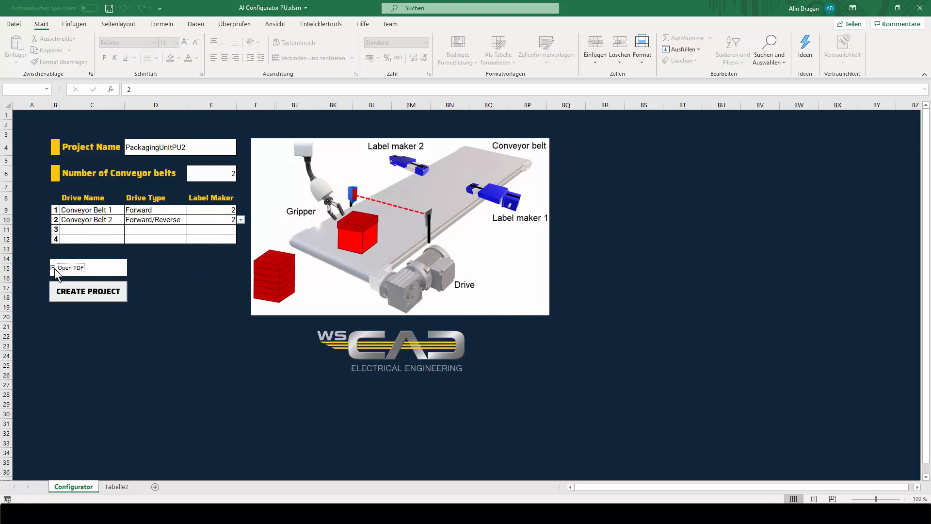
pyautogui.click(73, 294)
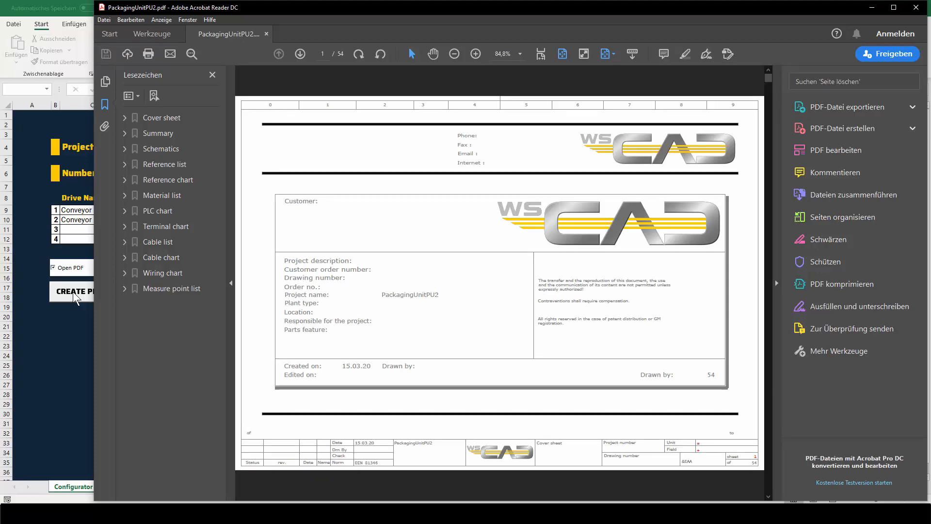
pyautogui.click(894, 8)
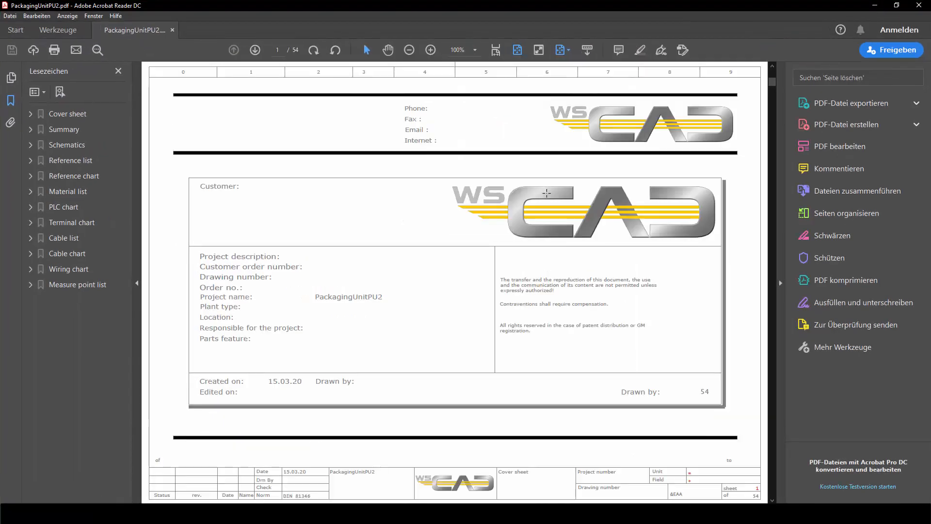
# Step: Examine the conveyor belt and valve schematic pages in the PackagingUnitPU2 PDF
pyautogui.scroll(-5, 547, 194)
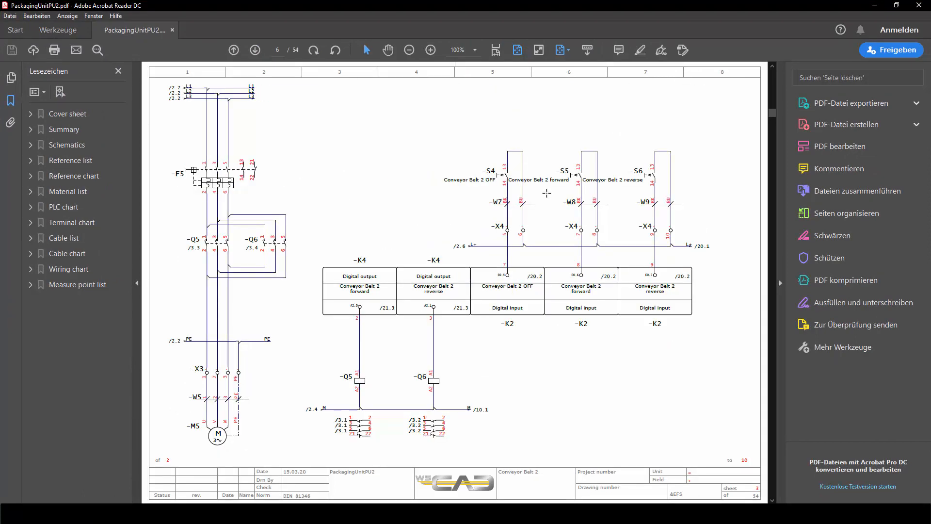
pyautogui.scroll(-1, 547, 193)
pyautogui.scroll(-1, 547, 193)
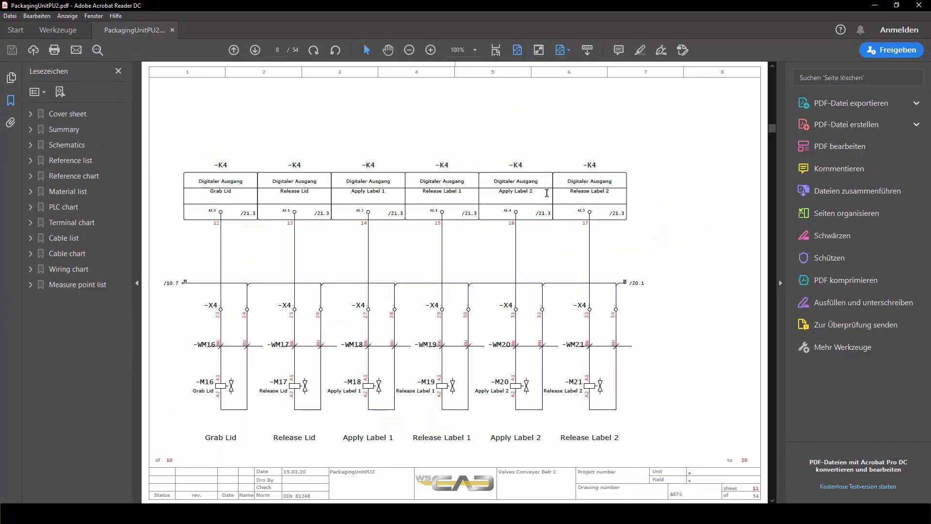
pyautogui.scroll(3, 547, 193)
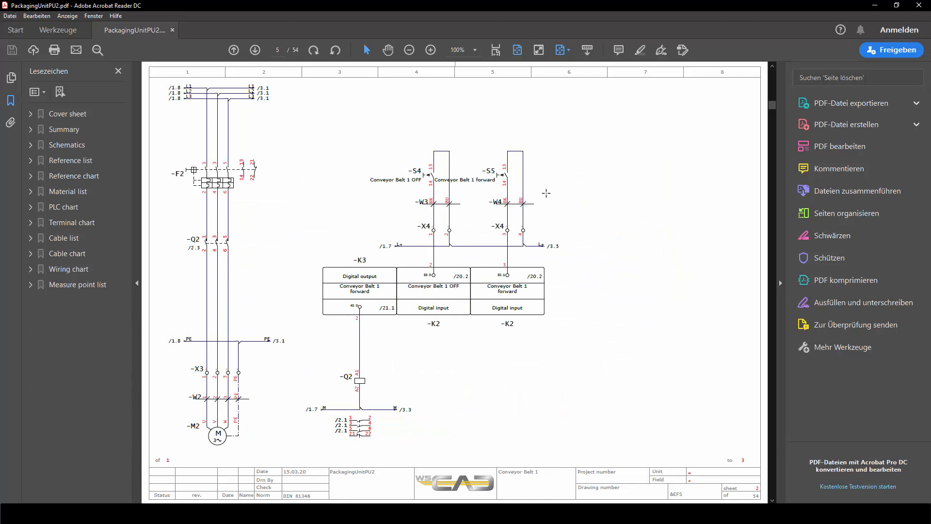